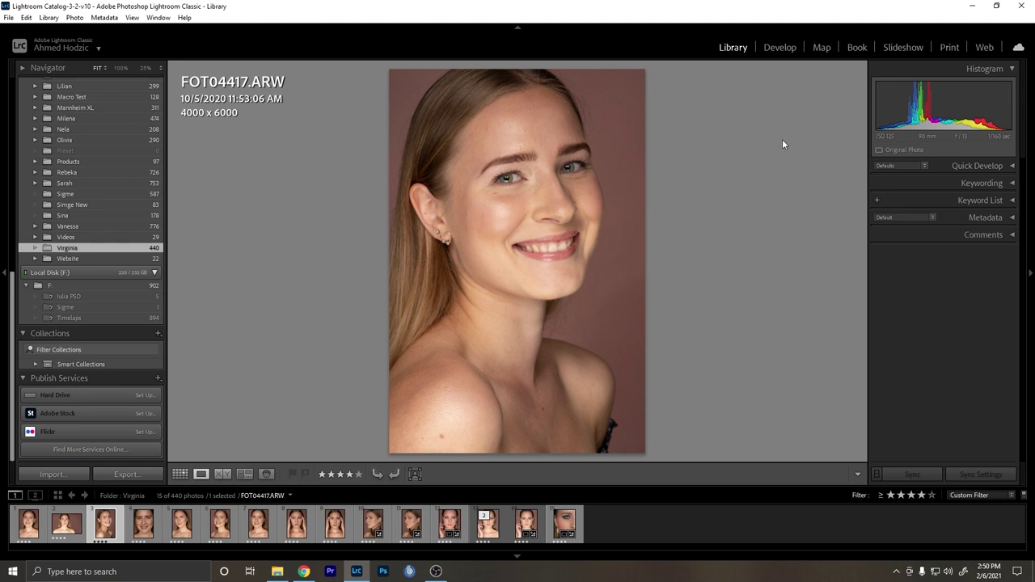
Open the portrait in Develop and warm Temp from 6650 to 6700.
click(776, 49)
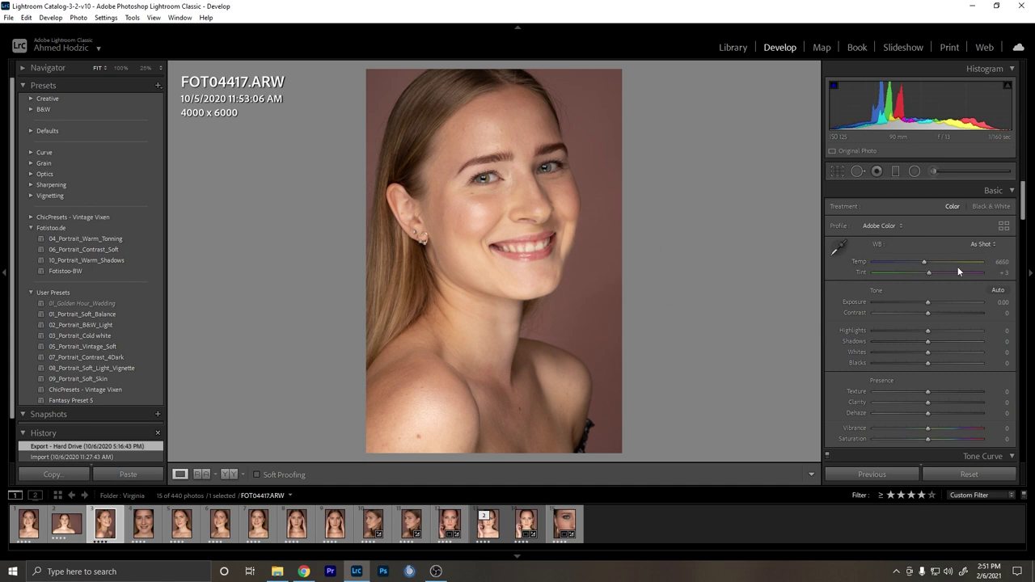
drag(924, 262, 927, 262)
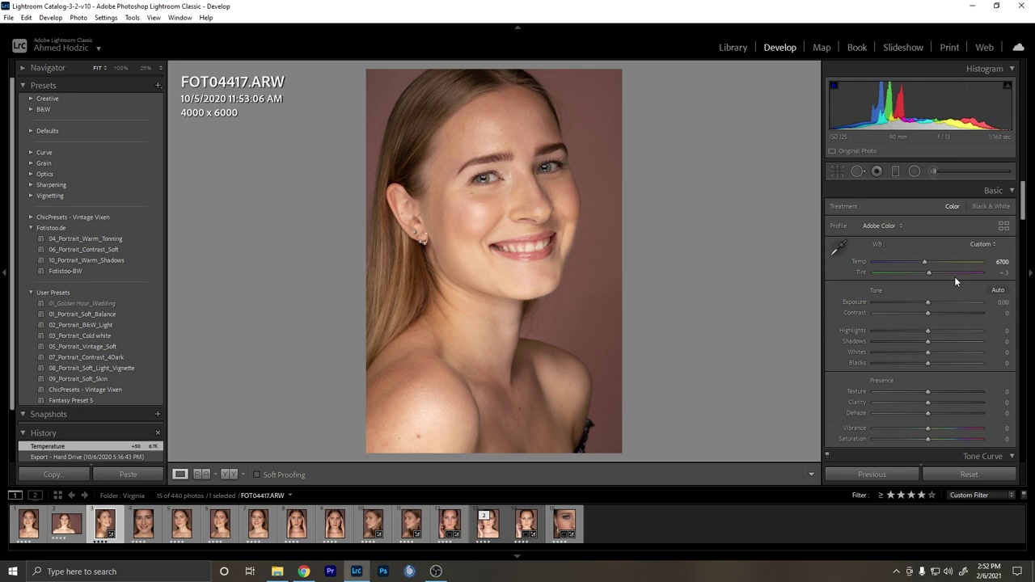
Zoom into the portrait FOT04417.ARW to inspect the skin closely.
click(497, 216)
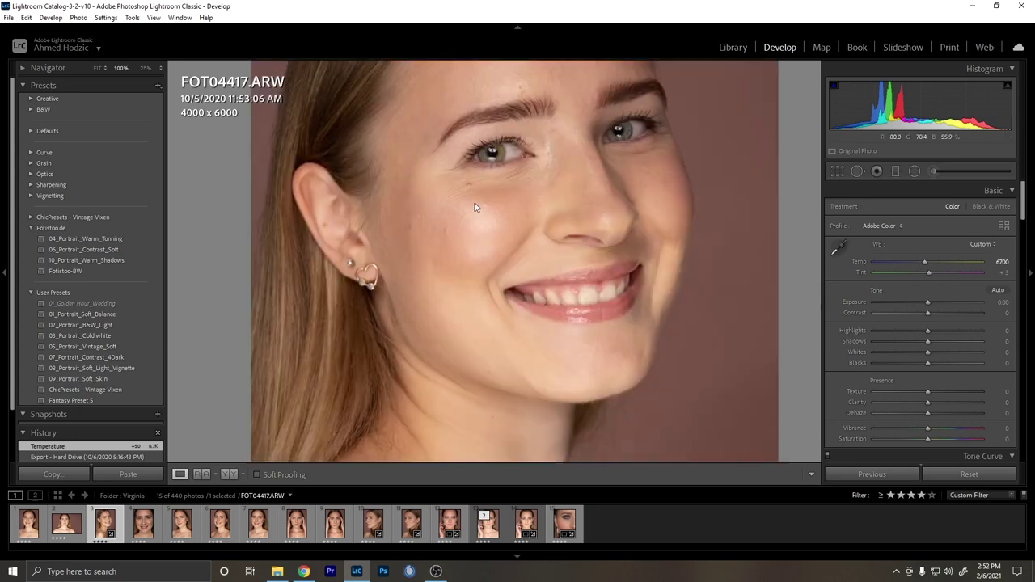
click(589, 261)
click(445, 173)
click(469, 227)
click(497, 279)
click(511, 278)
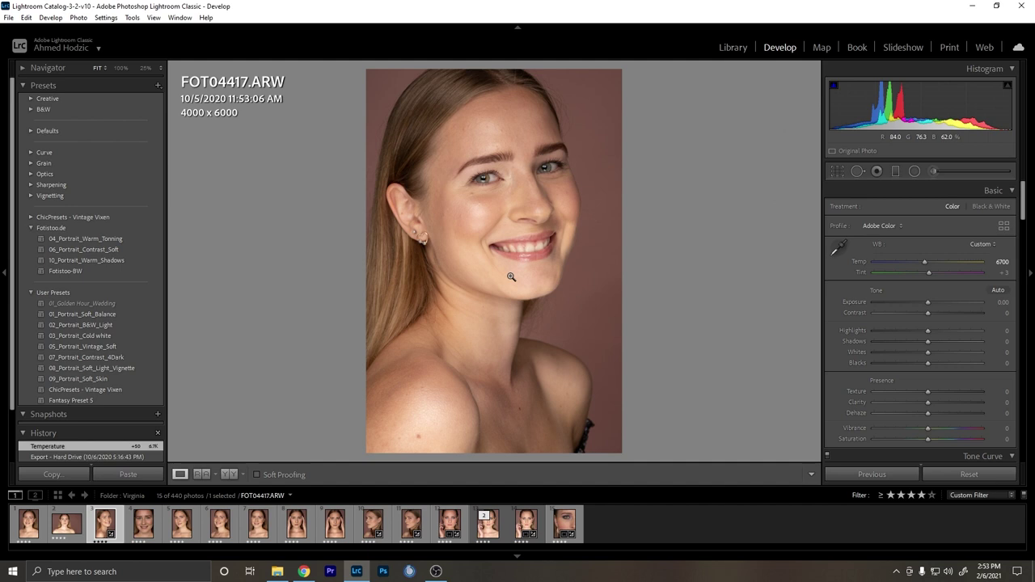
click(927, 302)
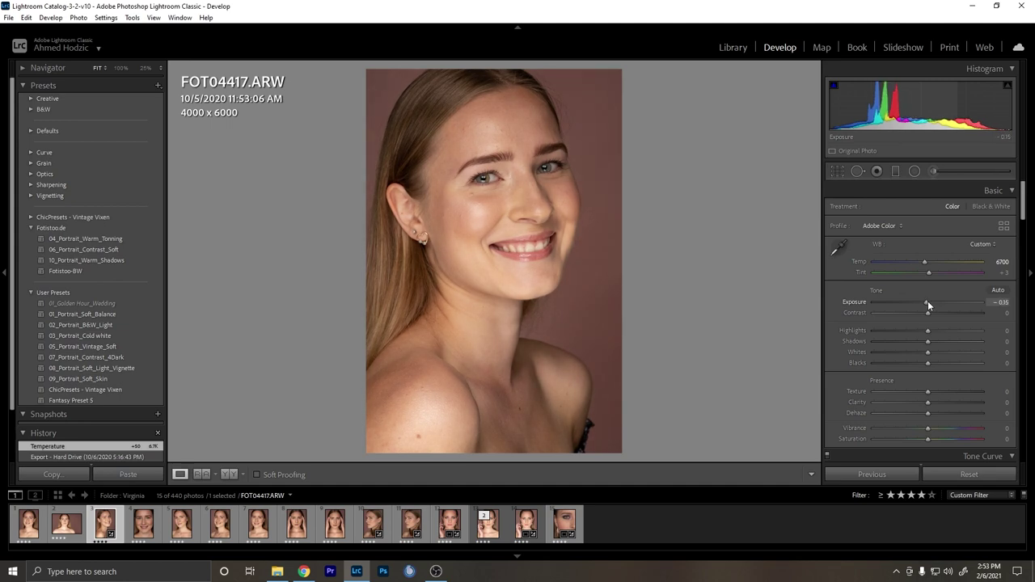
Lower exposure to -0.15, checking the forehead and eye at 100%.
key(Down)
click(469, 141)
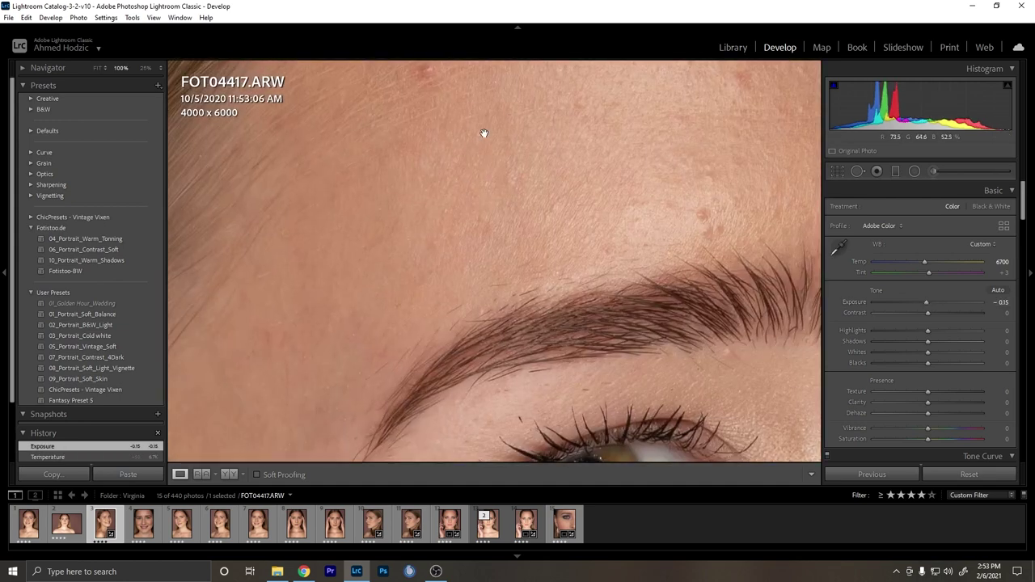
drag(461, 265, 459, 224)
scroll(458, 224, down, 5)
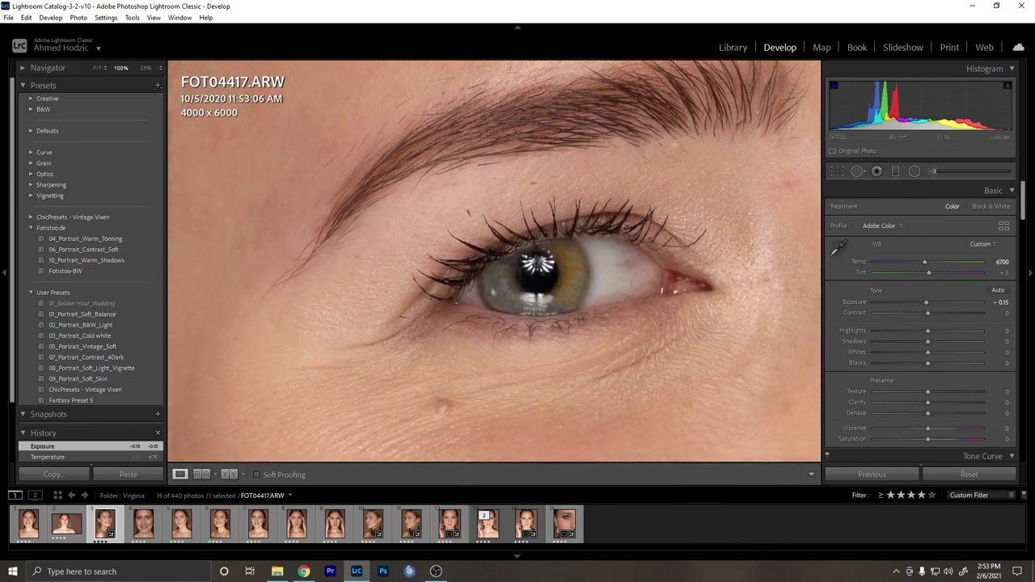
scroll(478, 293, down, 2)
scroll(478, 293, down, 3)
scroll(548, 300, right, 3)
scroll(423, 253, right, 2)
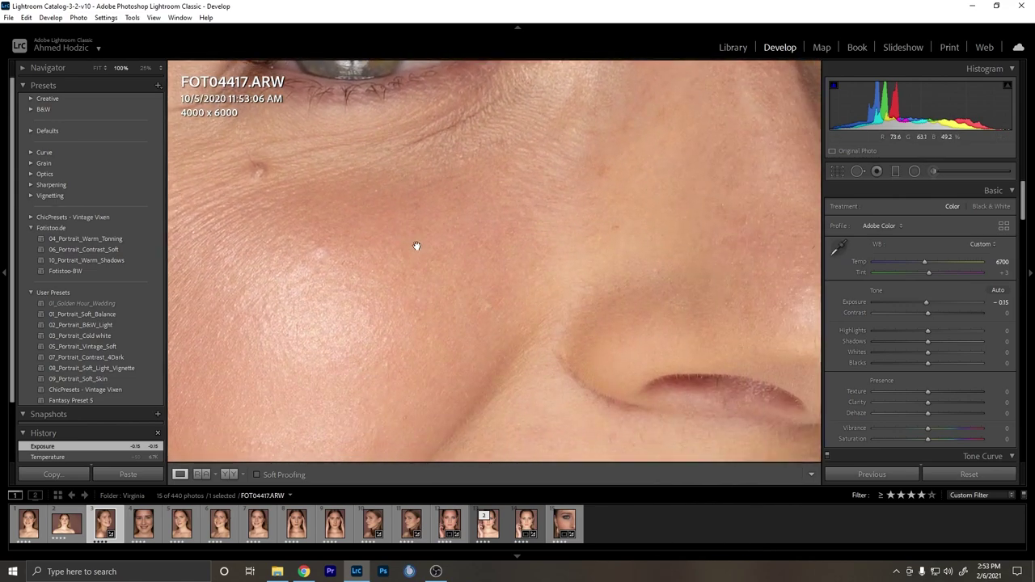
click(764, 287)
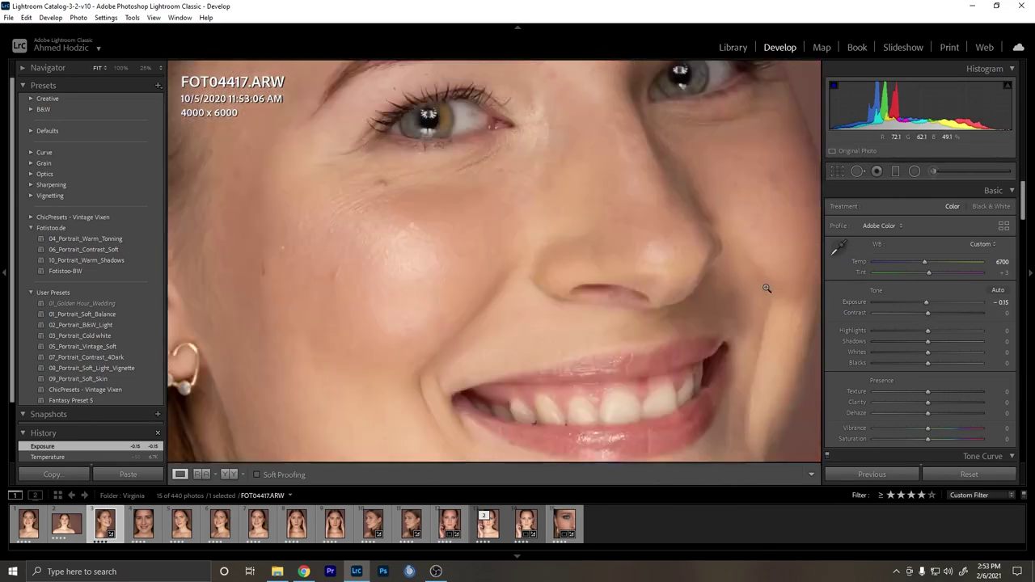
Test a higher contrast, then settle Contrast at -4.
drag(928, 313, 952, 312)
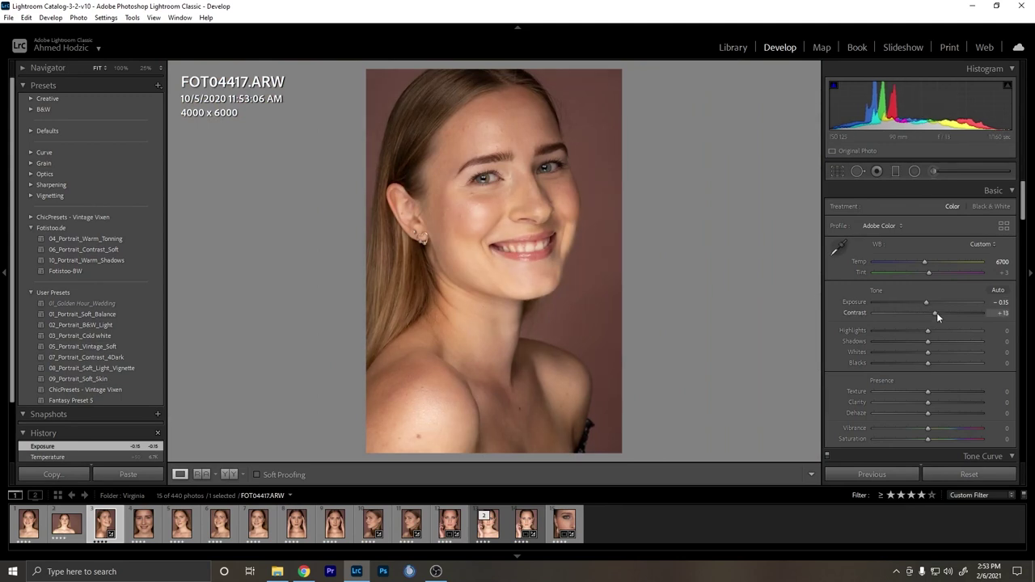
drag(952, 312, 926, 312)
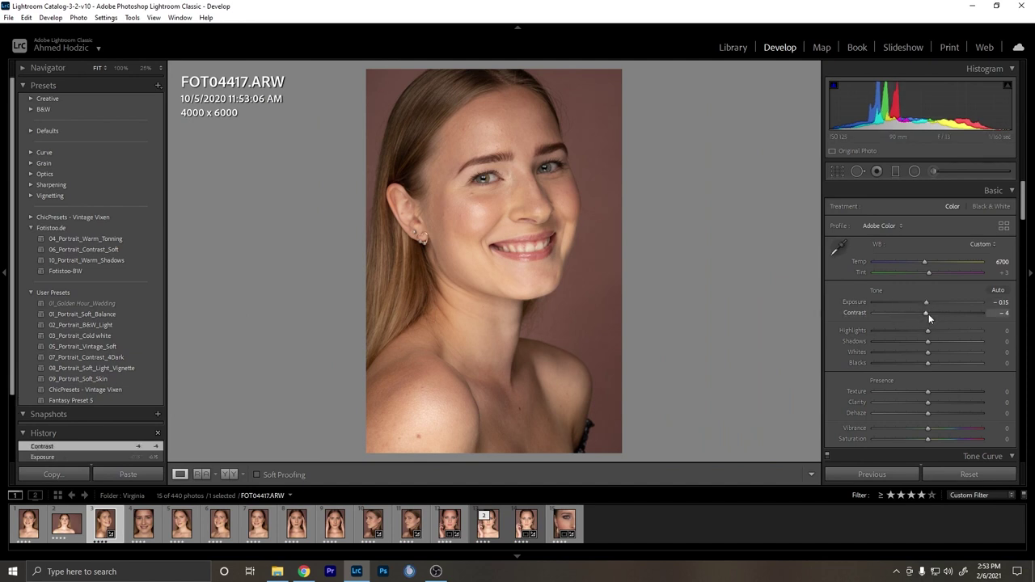
drag(1023, 210, 1021, 231)
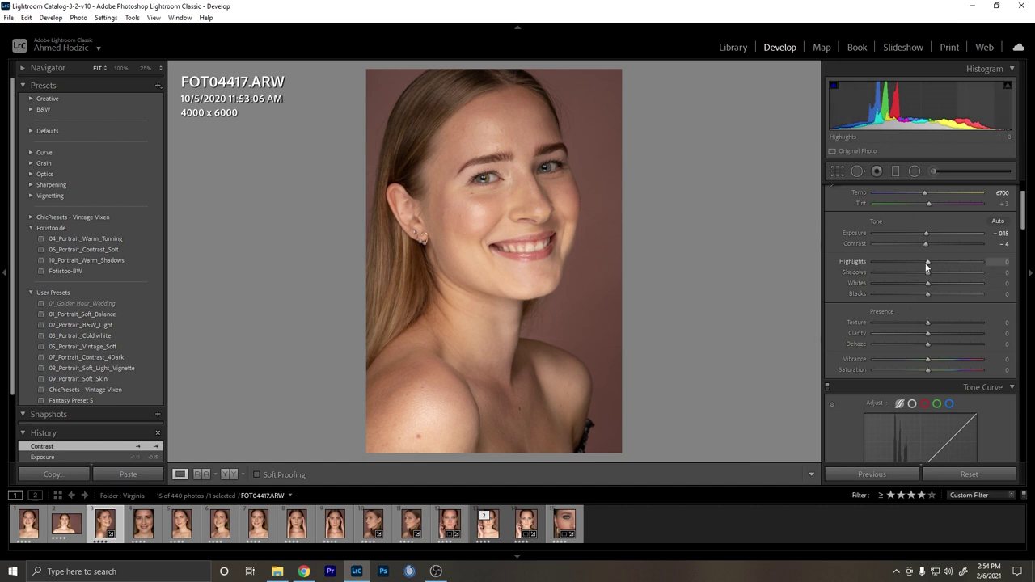
Set Highlights to -26 and Shadows to +40, judging the cheek at 100%.
drag(928, 261, 915, 261)
click(467, 212)
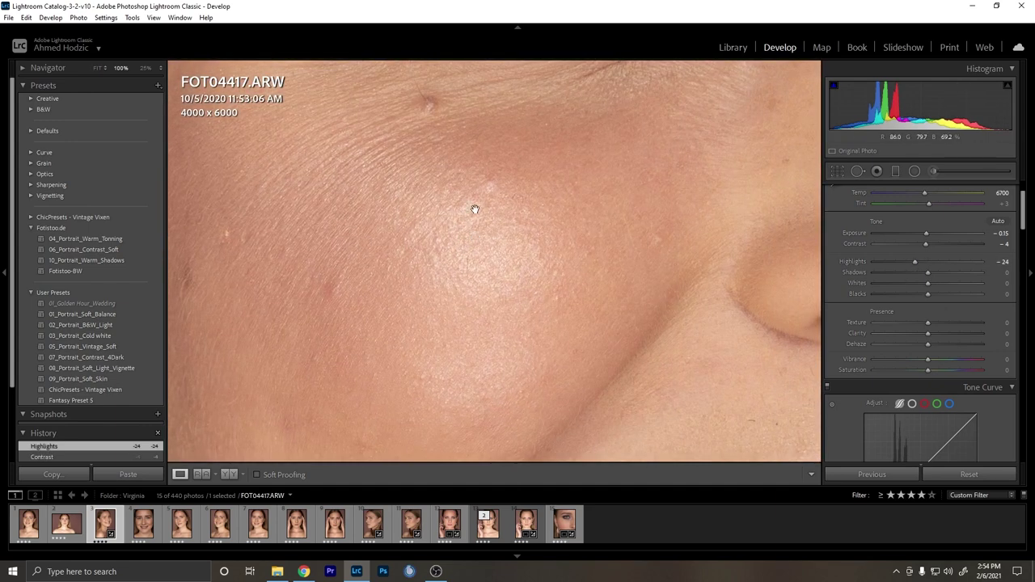
mouse_move(914, 260)
mouse_down()
mouse_move(880, 263)
mouse_move(909, 263)
mouse_up()
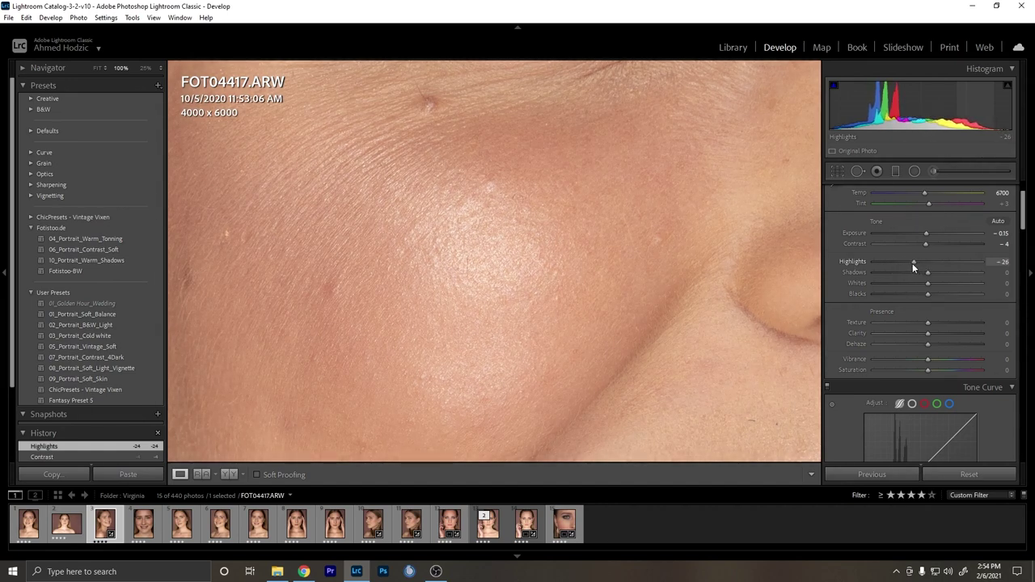
drag(912, 263, 912, 263)
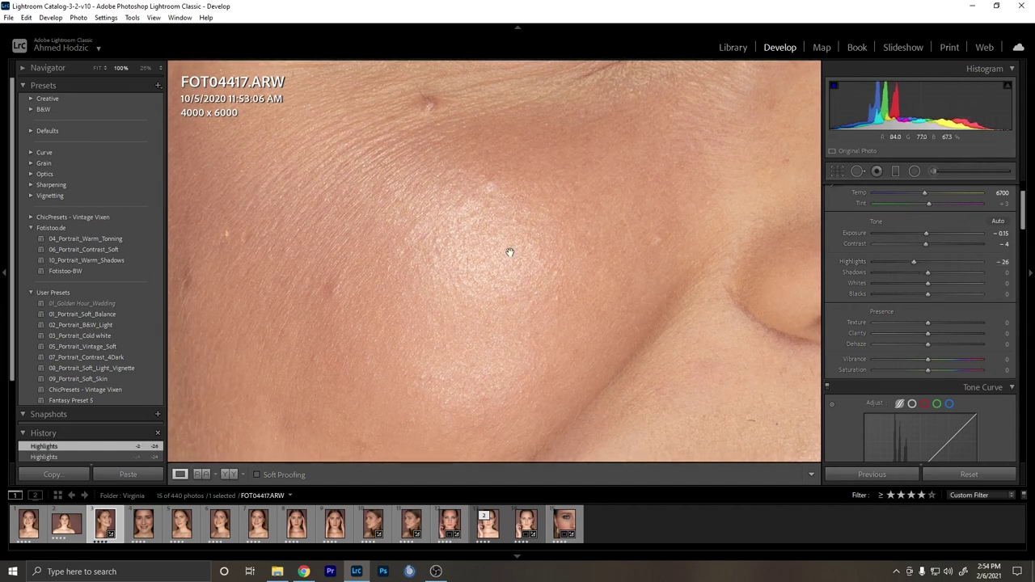
drag(928, 275, 939, 277)
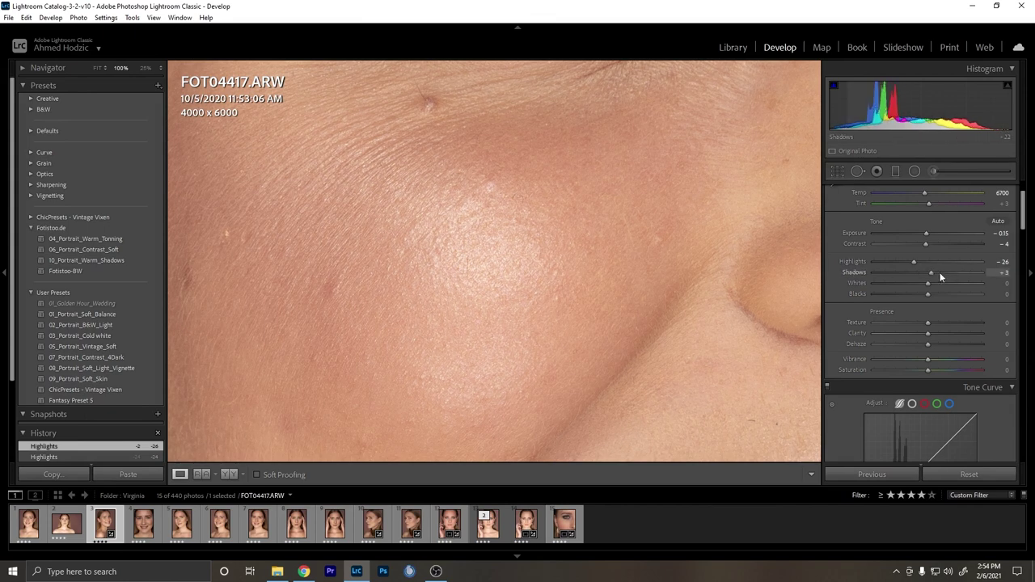
drag(940, 275, 980, 278)
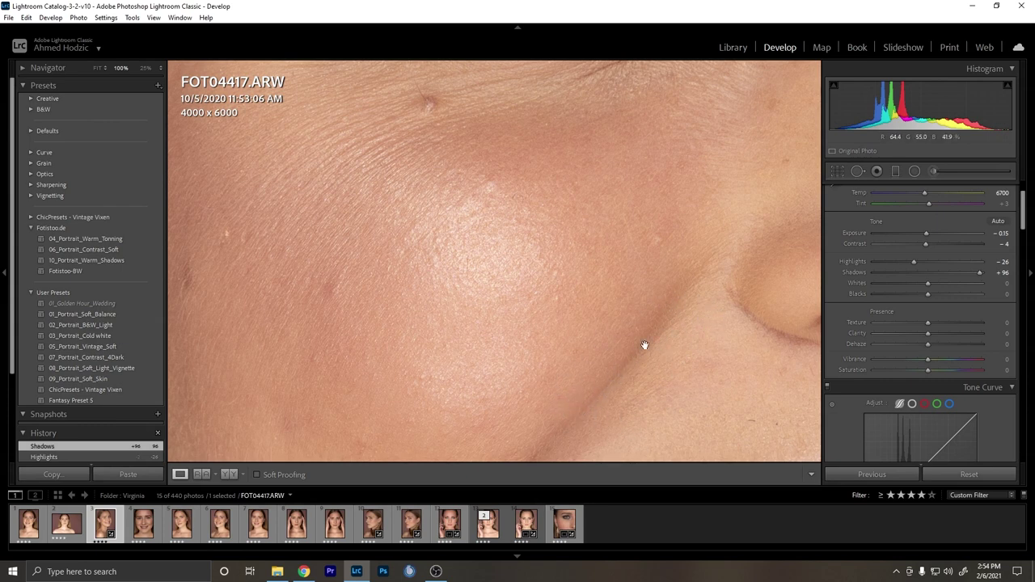
drag(980, 272, 949, 275)
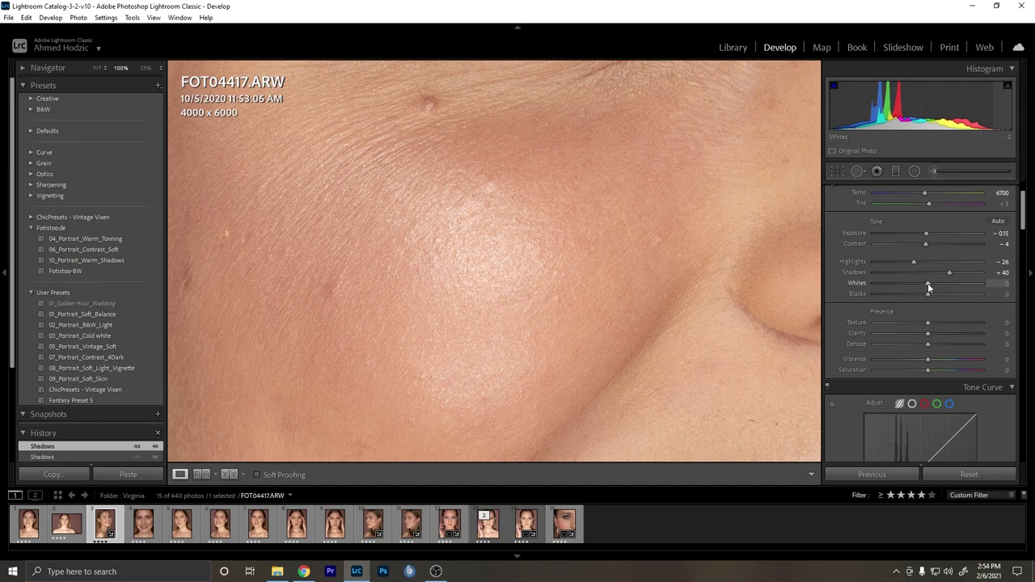
Set Whites to -15 and Blacks to +23.
drag(927, 283, 919, 286)
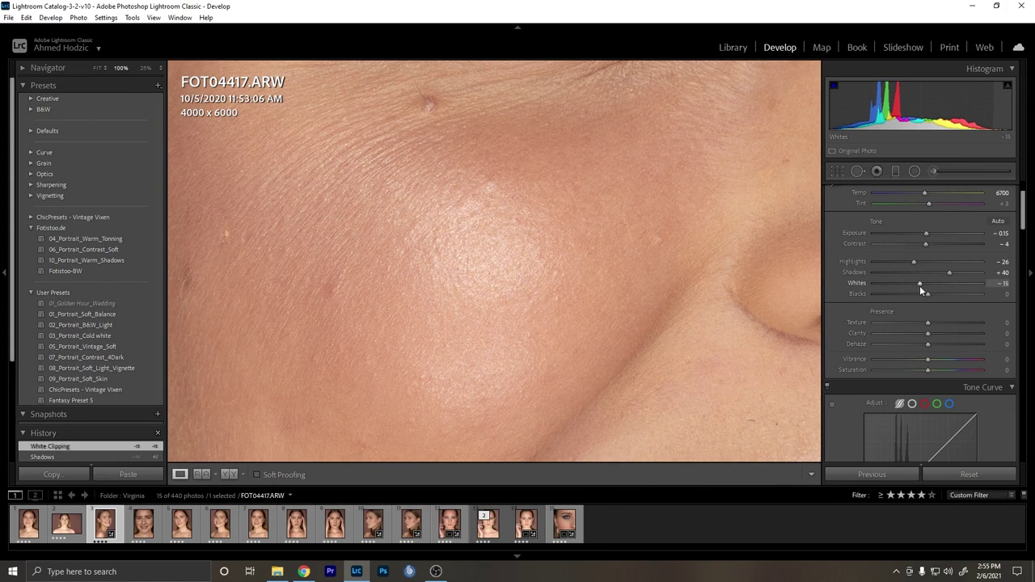
drag(356, 199, 372, 237)
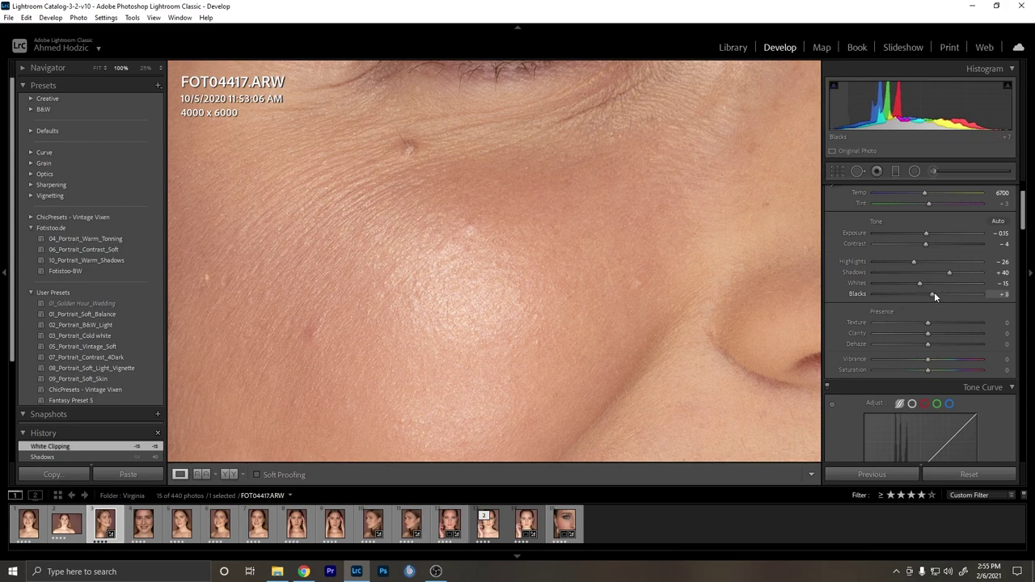
drag(928, 294, 942, 294)
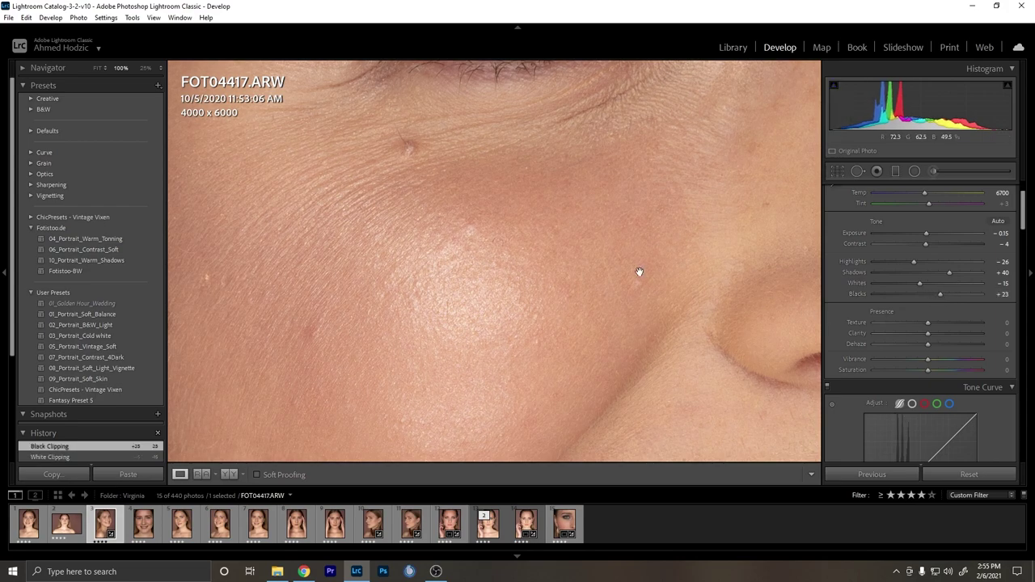
click(639, 273)
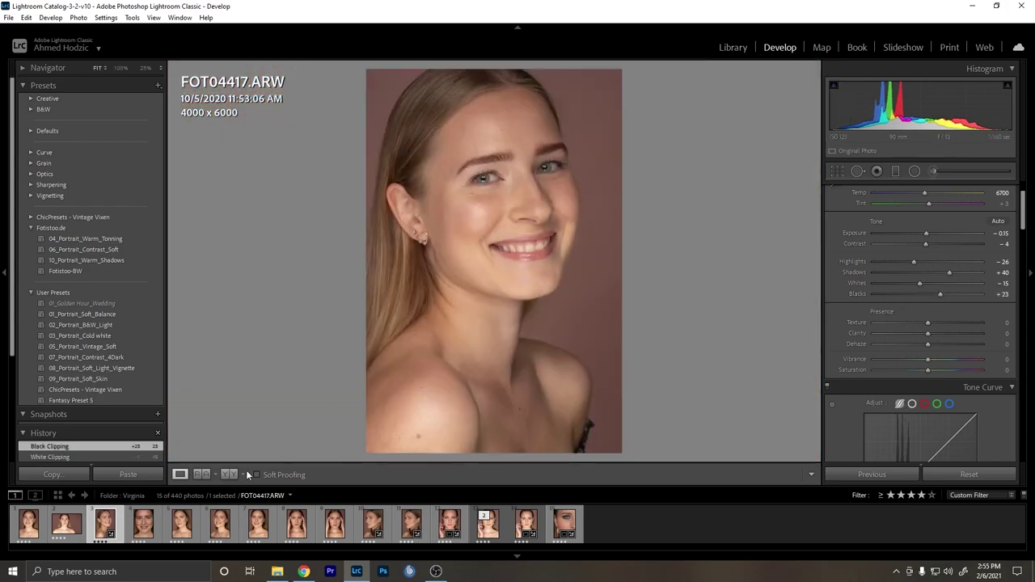
Display the original and edited portrait side by side in Before/After view.
click(202, 474)
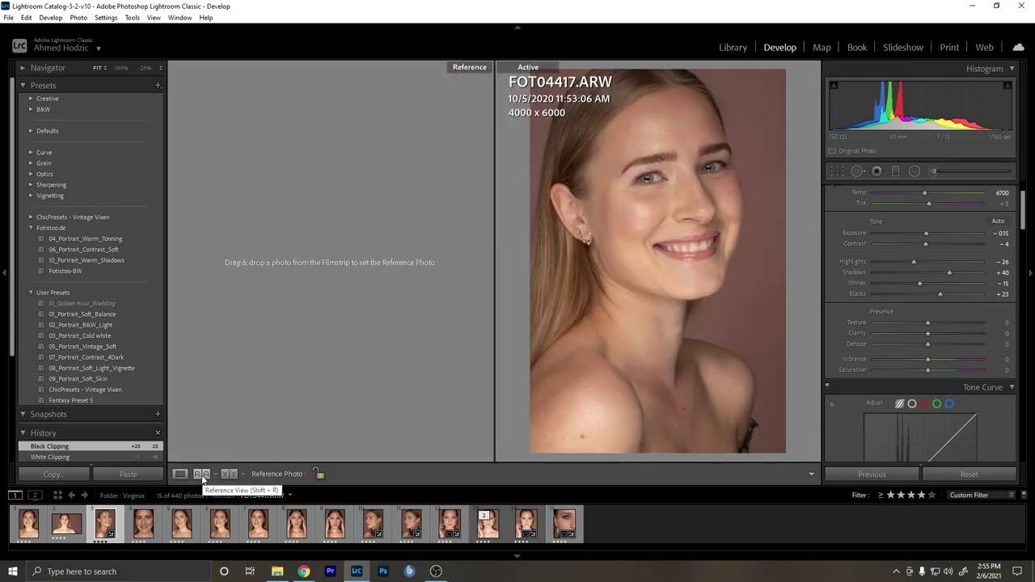
click(228, 475)
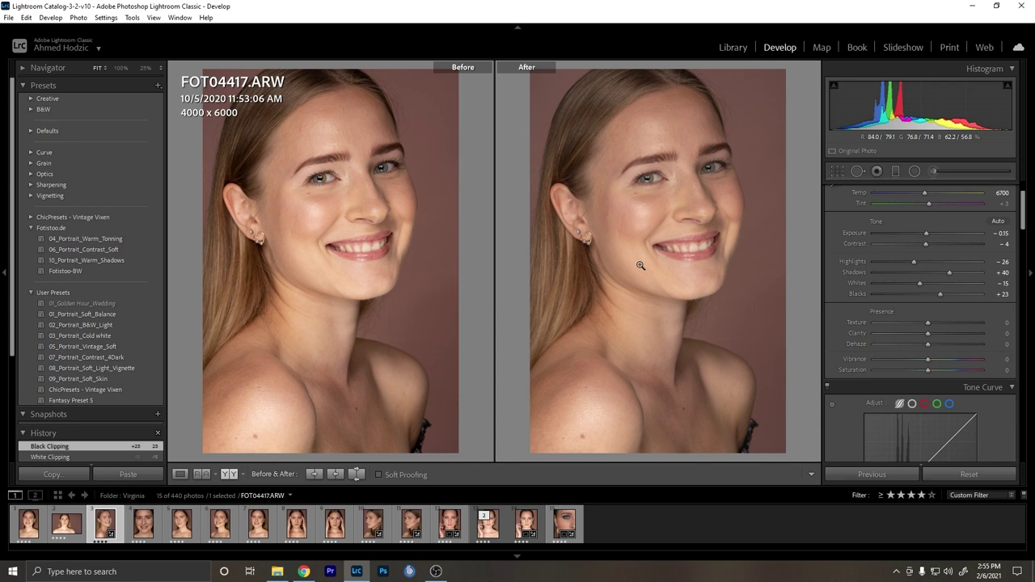
Zoom both versions to 100% on the cheek and set Texture to +20.
click(644, 208)
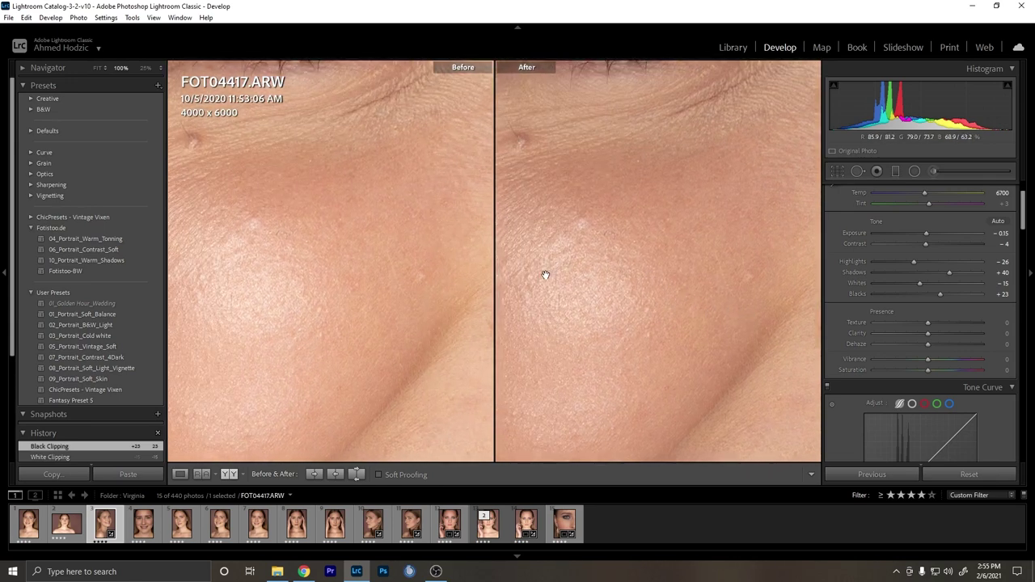
drag(929, 322, 939, 321)
click(691, 286)
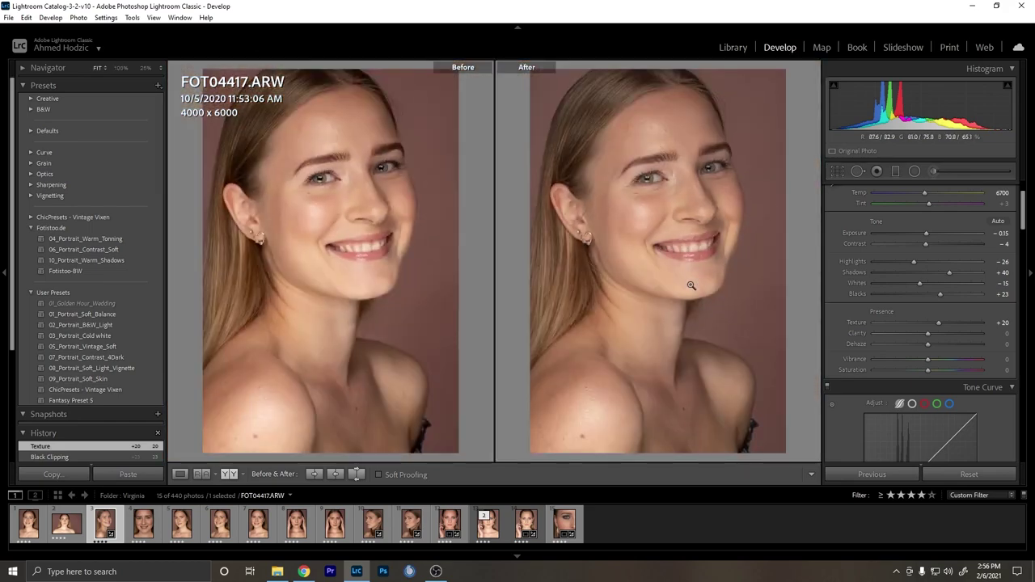